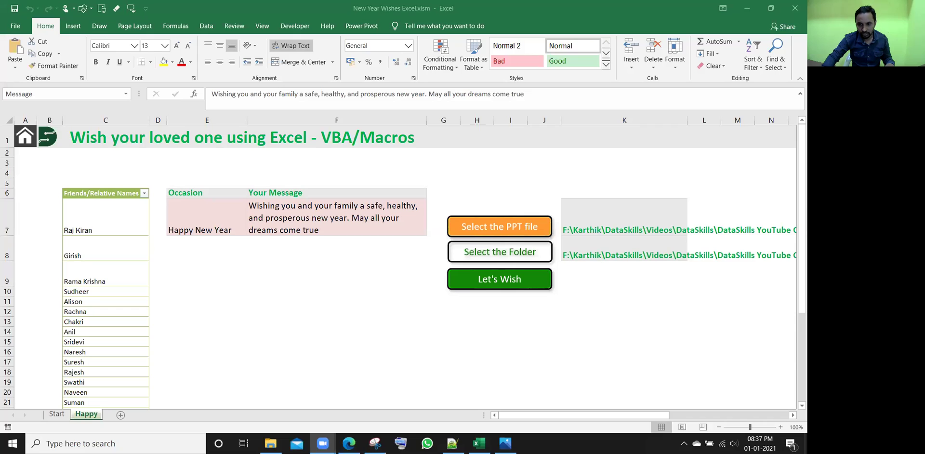
# View the sample greeting card PNG stored in the 1 Video + Files folder and close it
pyautogui.click(270, 443)
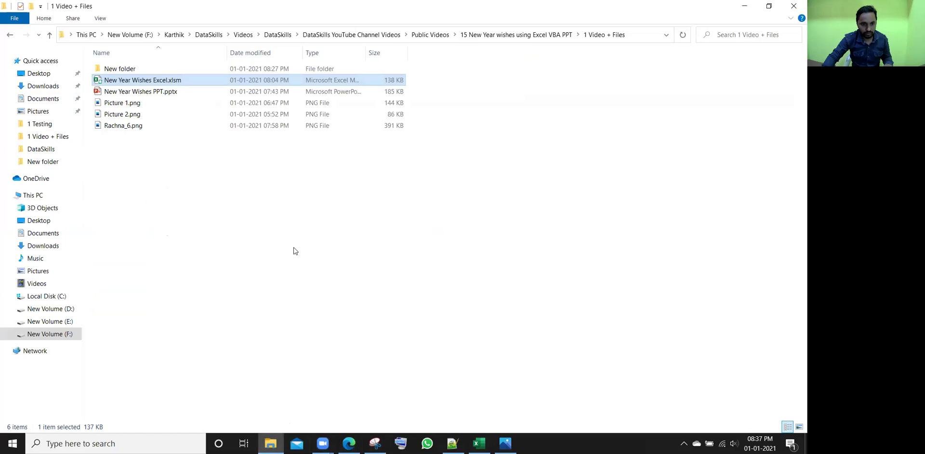
pyautogui.click(138, 126)
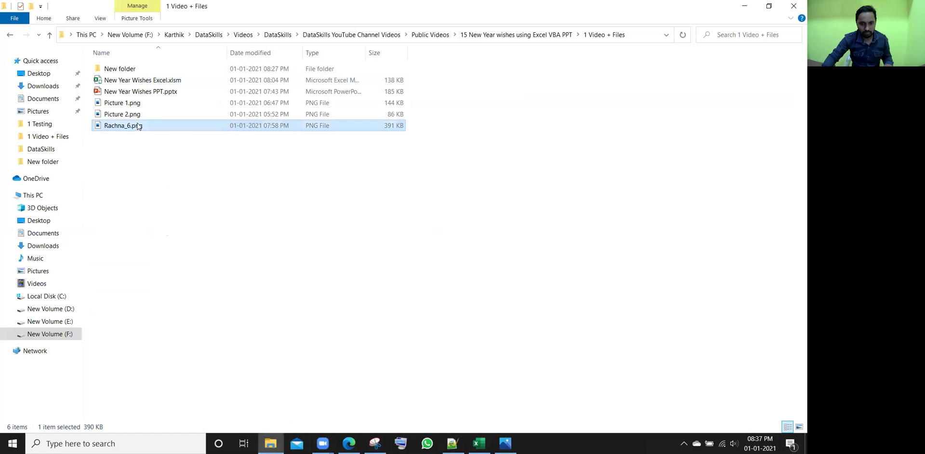
pyautogui.press('Return')
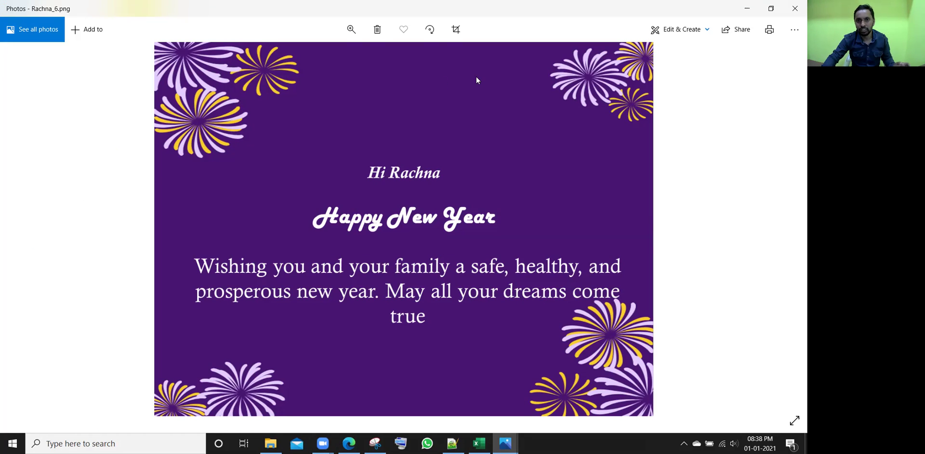
pyautogui.click(795, 7)
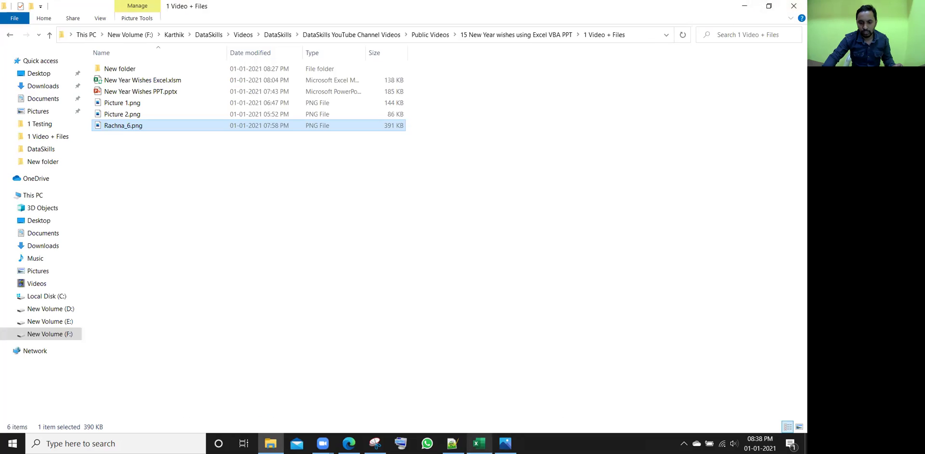
# Switch to the Excel workbook and examine the friends/relatives list, the occasion and the message on the Happy sheet
pyautogui.click(479, 442)
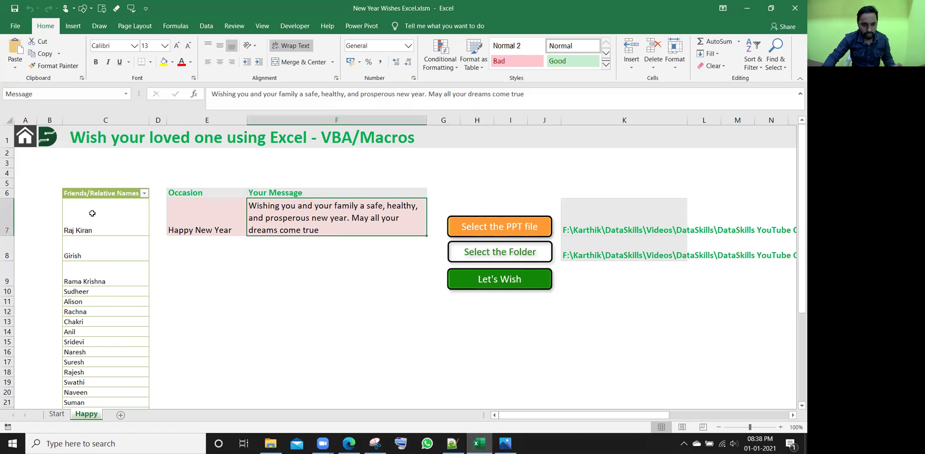
pyautogui.moveTo(92, 213); pyautogui.dragTo(91, 362)
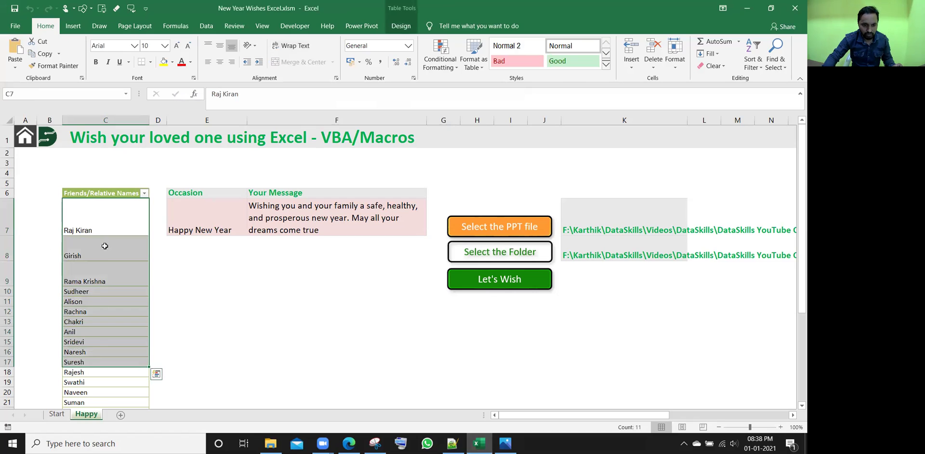
pyautogui.moveTo(96, 220); pyautogui.dragTo(93, 374)
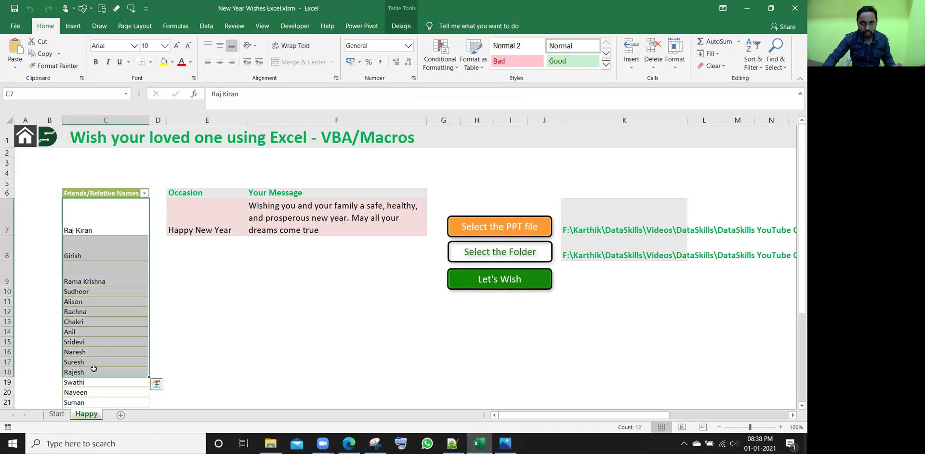
pyautogui.click(206, 219)
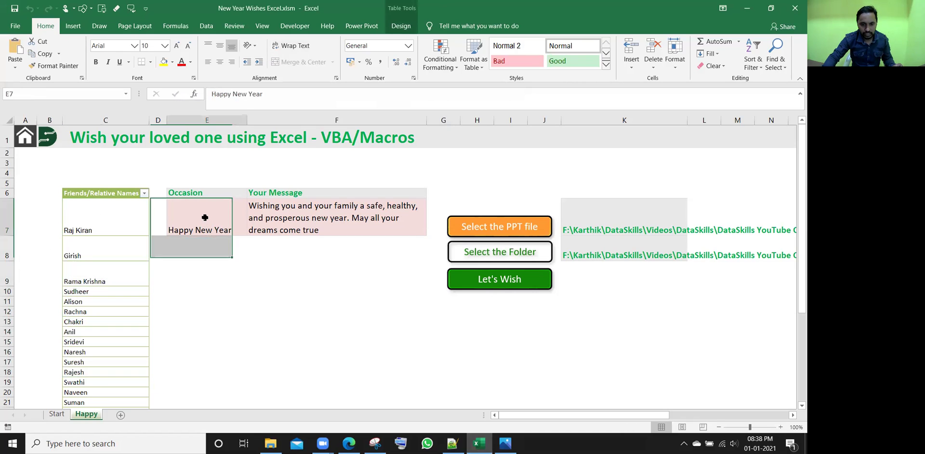
pyautogui.click(309, 218)
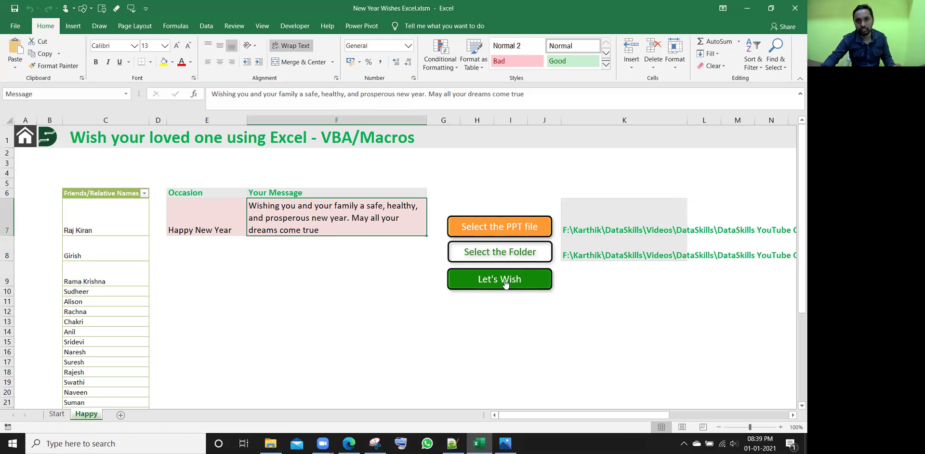
# Run the Let's Wish macro to generate the greeting cards and dismiss its completion message
pyautogui.click(537, 321)
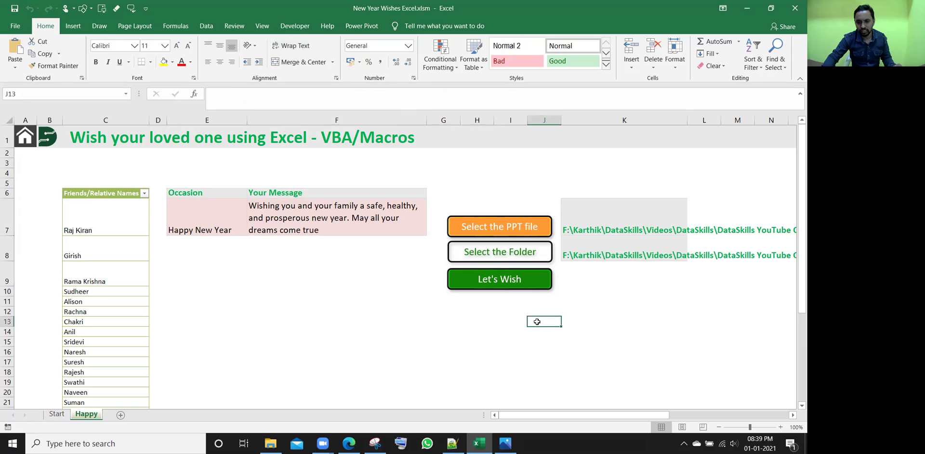
pyautogui.click(503, 282)
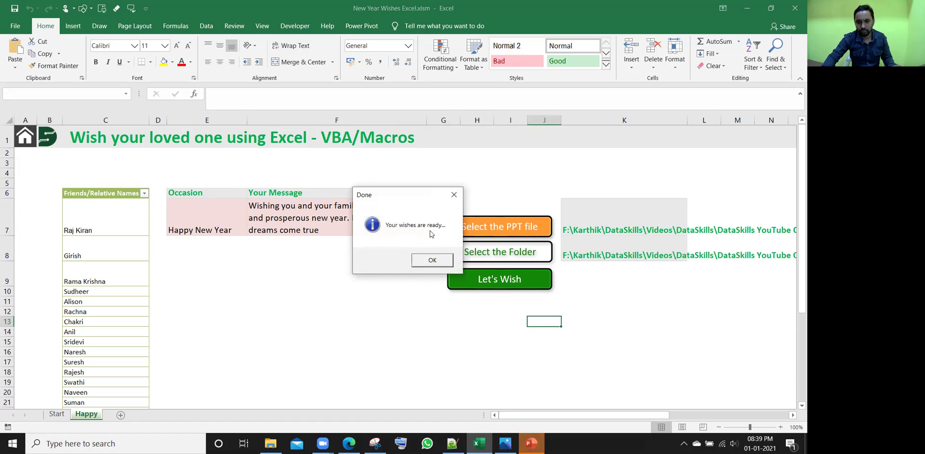
pyautogui.click(430, 261)
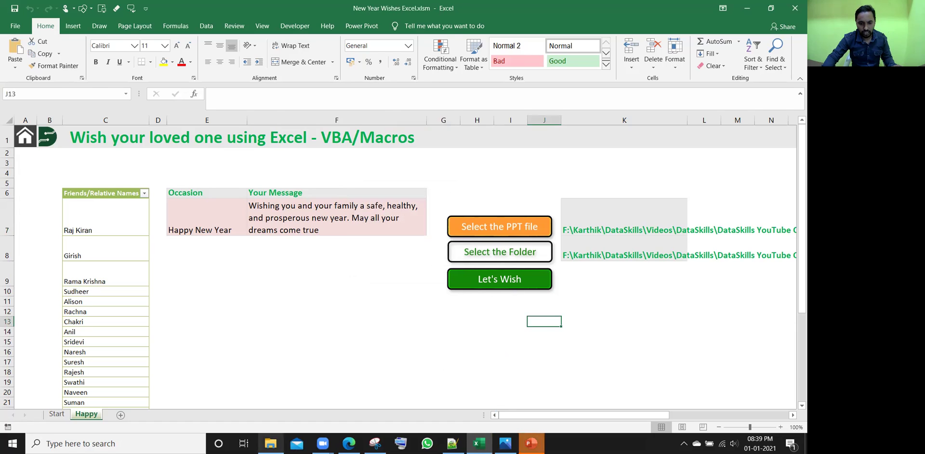
# Switch to File Explorer, open New folder in 1 Video + Files and view two of the generated greeting cards
pyautogui.click(271, 443)
pyautogui.click(128, 71)
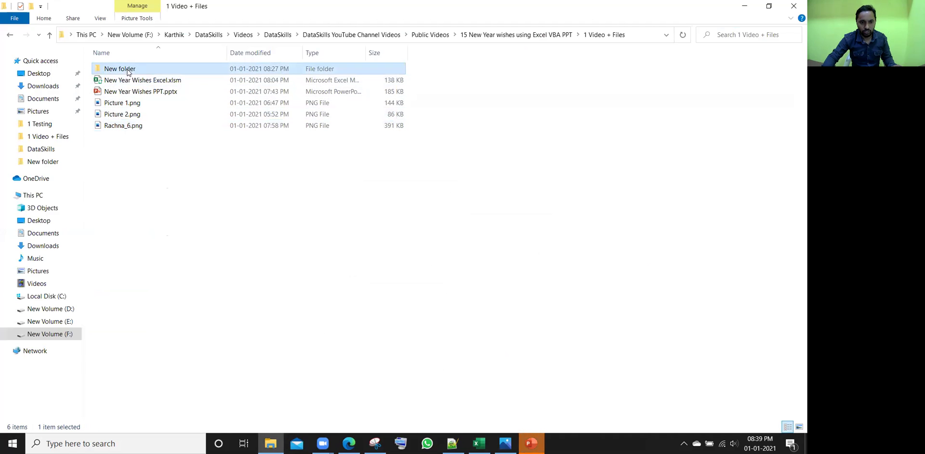
pyautogui.doubleClick(149, 68)
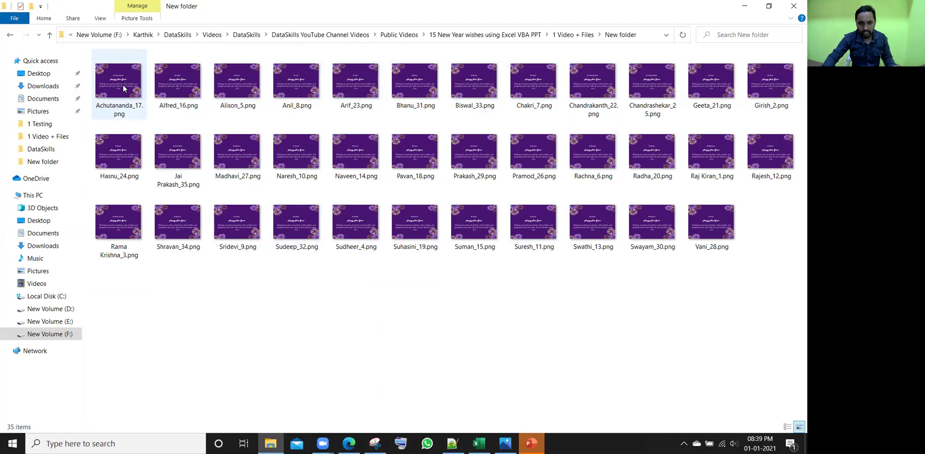
pyautogui.click(356, 155)
pyautogui.doubleClick(357, 154)
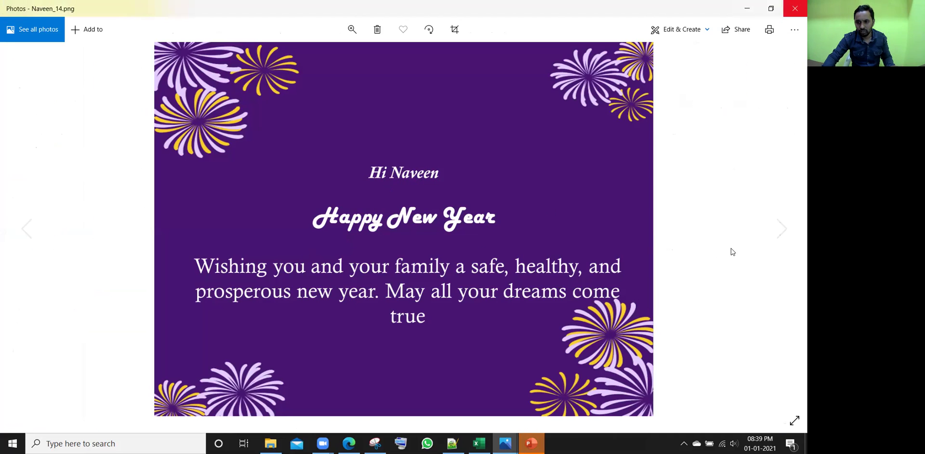
pyautogui.click(795, 10)
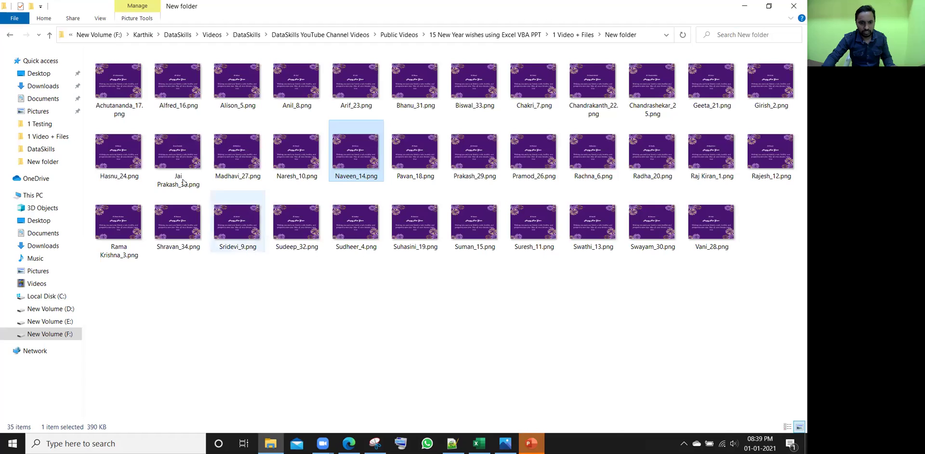
pyautogui.doubleClick(178, 152)
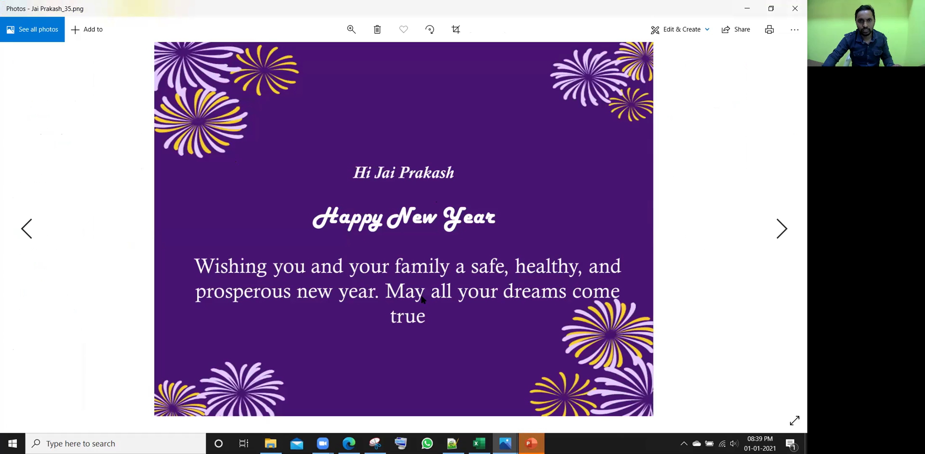
pyautogui.click(795, 8)
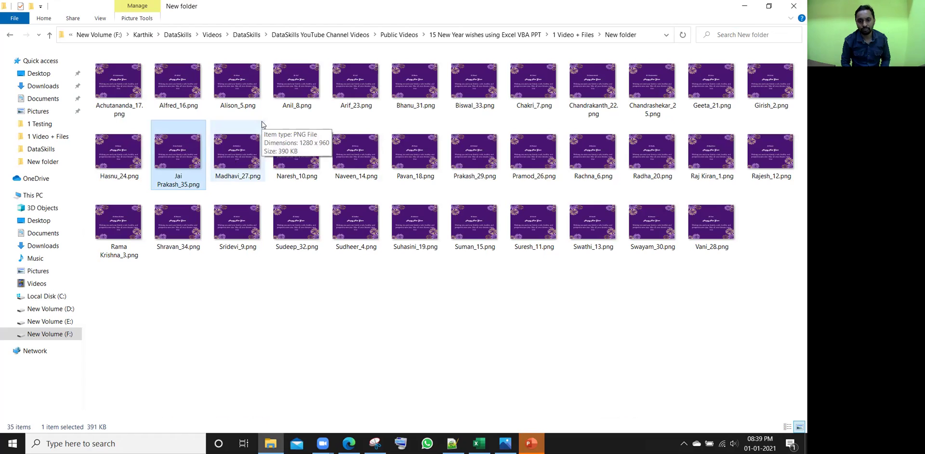
# Delete all generated card images from New folder and return to the 1 Video + Files folder
pyautogui.click(254, 177)
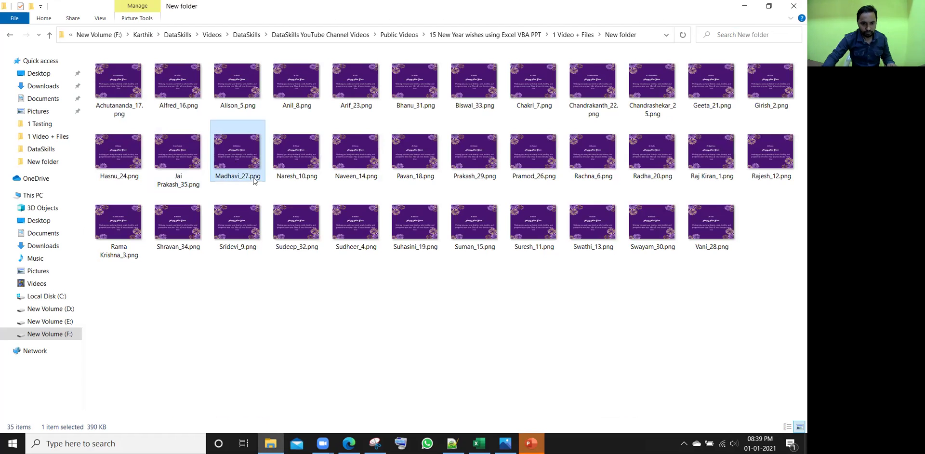
pyautogui.hotkey('ctrl', 'a')
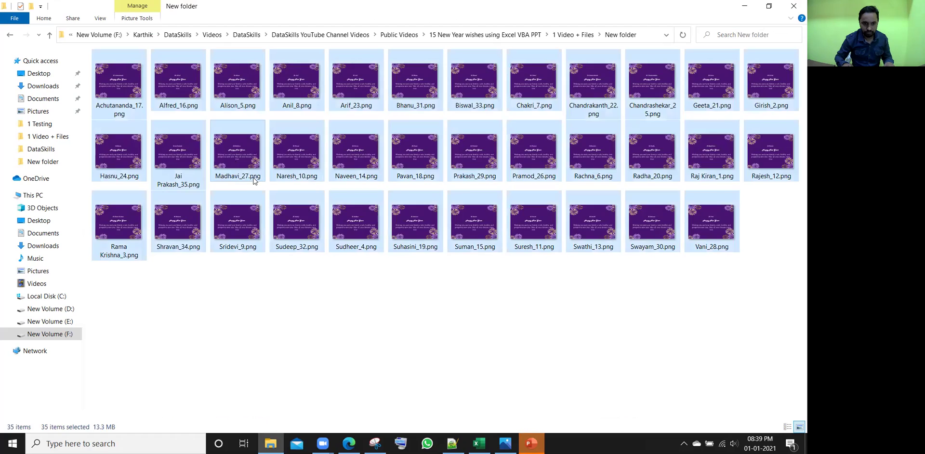
pyautogui.press('Delete')
pyautogui.press('BackSpace')
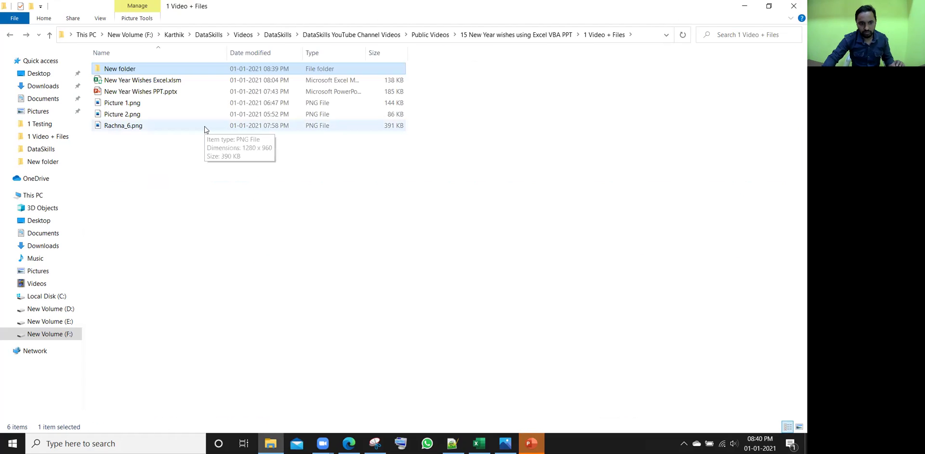
# Open the New Year Wishes PPT.pptx presentation from the 1 Video + Files folder
pyautogui.click(191, 85)
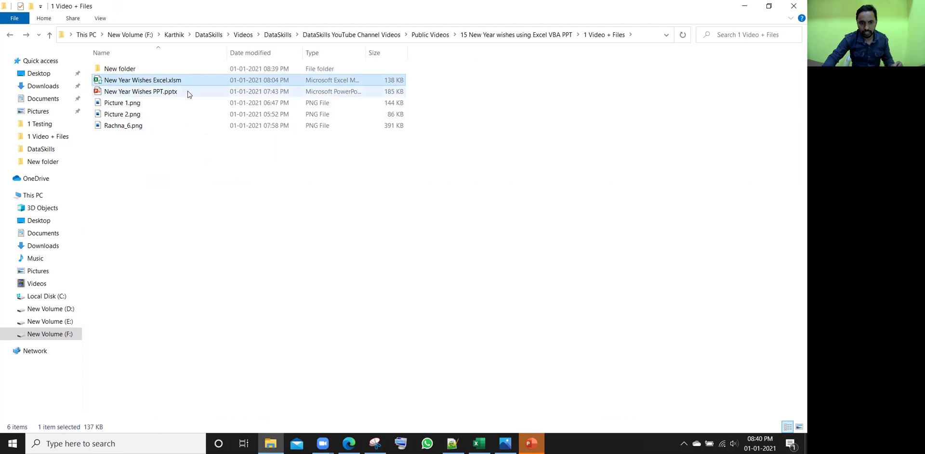
pyautogui.click(186, 96)
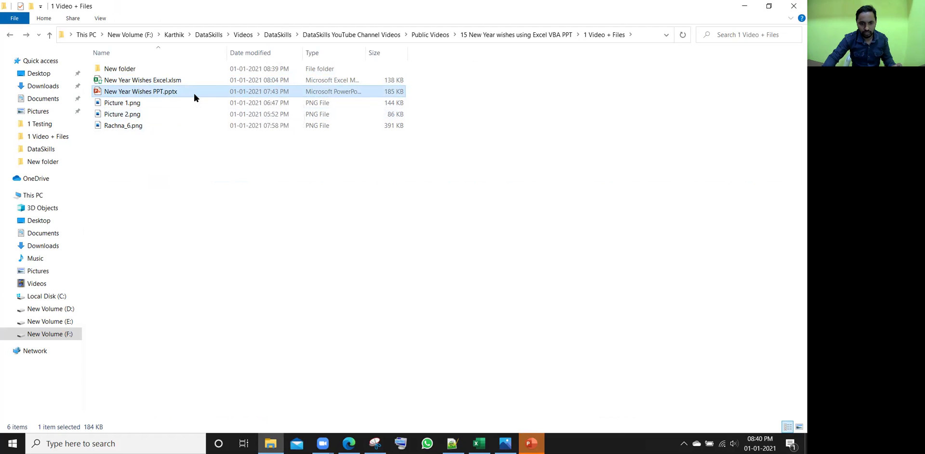
pyautogui.doubleClick(195, 95)
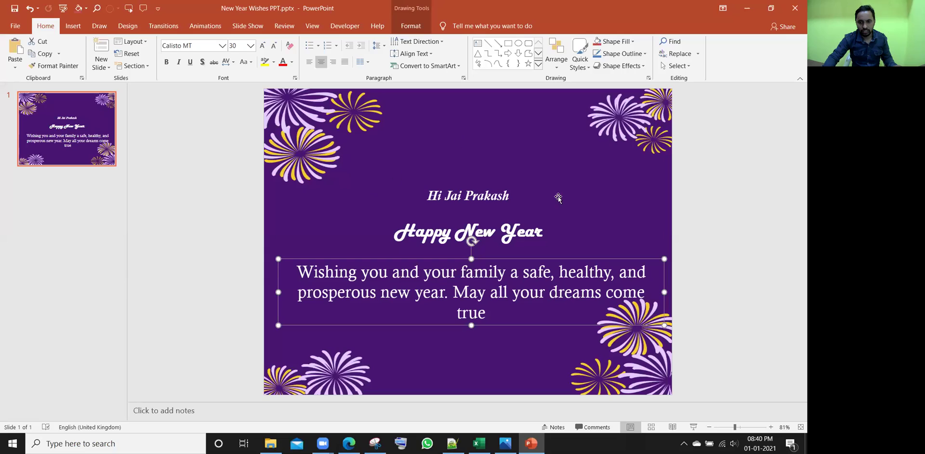
# Examine the slide's background picture and the Insert Picture dialog, cancelling without inserting anything
pyautogui.click(570, 210)
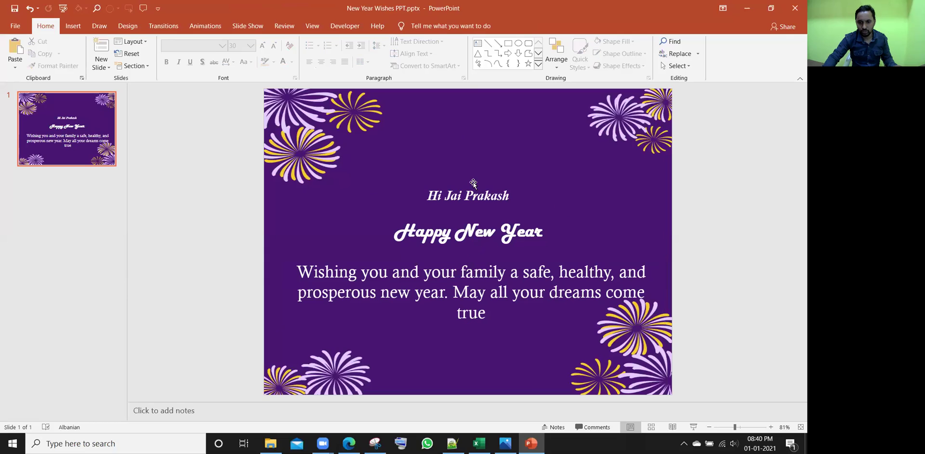
pyautogui.click(405, 100)
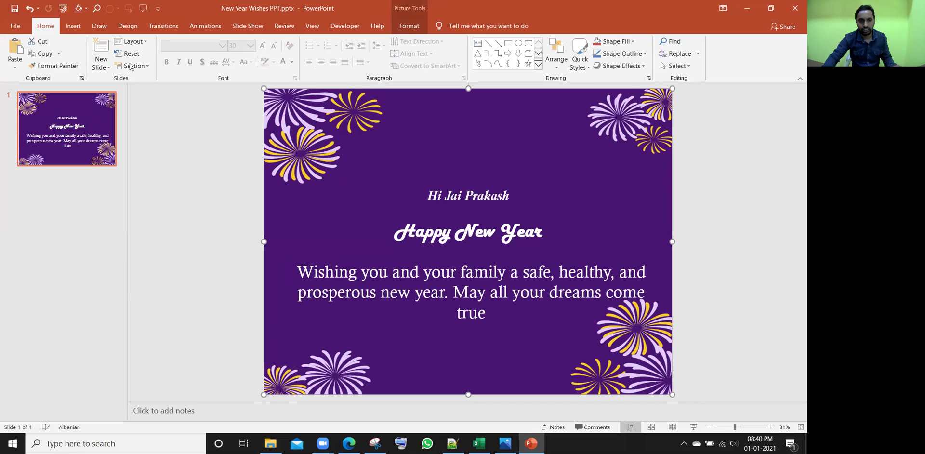
pyautogui.click(74, 28)
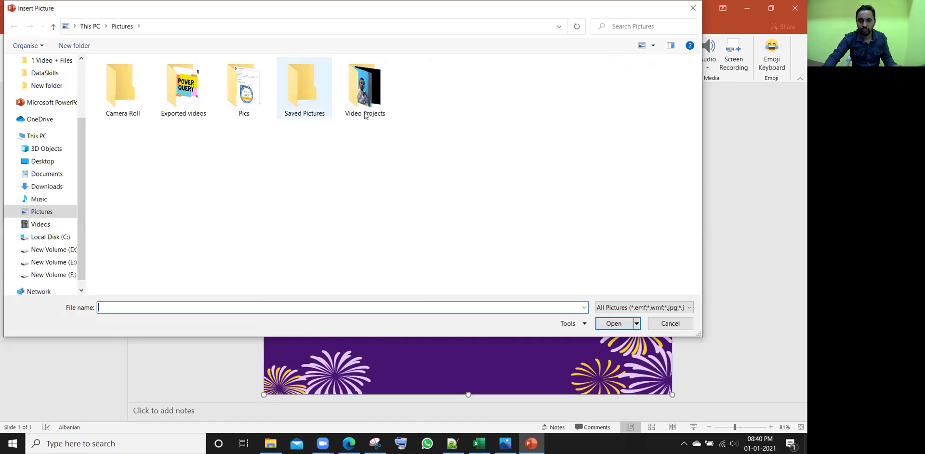
pyautogui.click(656, 324)
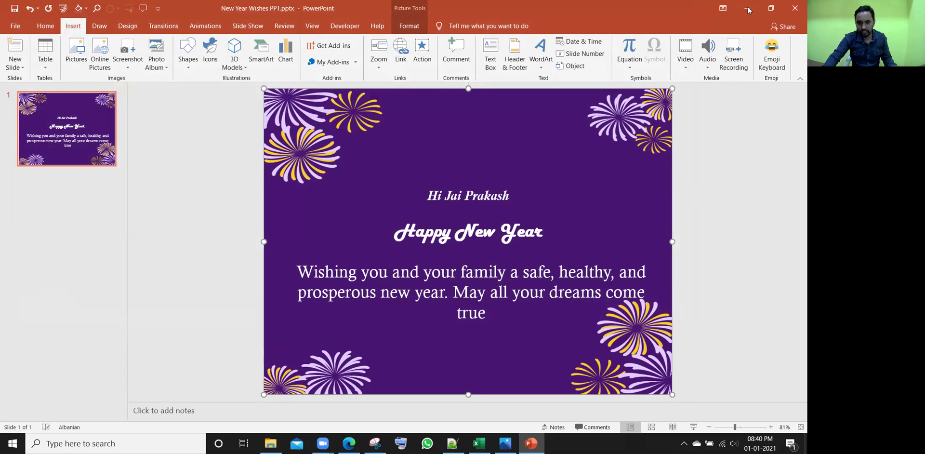
# Switch back to the Excel workbook and clear the stored PPT file and folder paths in K7:K8
pyautogui.click(531, 443)
pyautogui.click(479, 443)
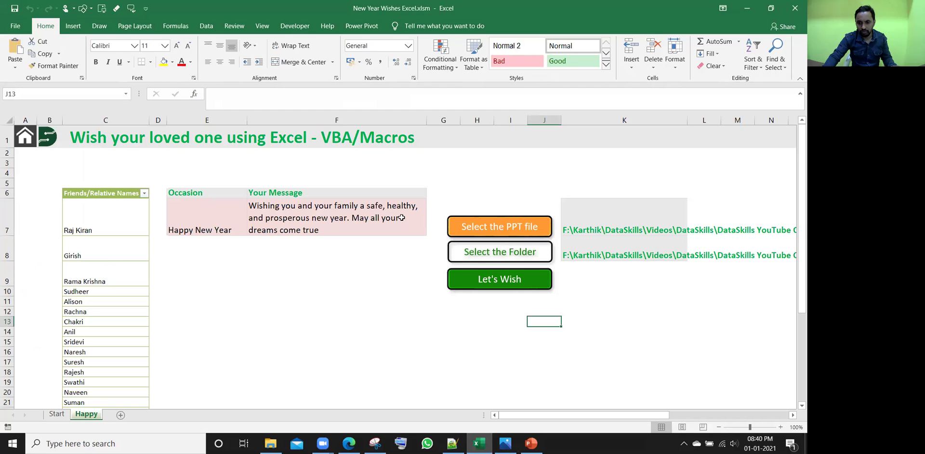
pyautogui.moveTo(624, 219); pyautogui.dragTo(621, 252)
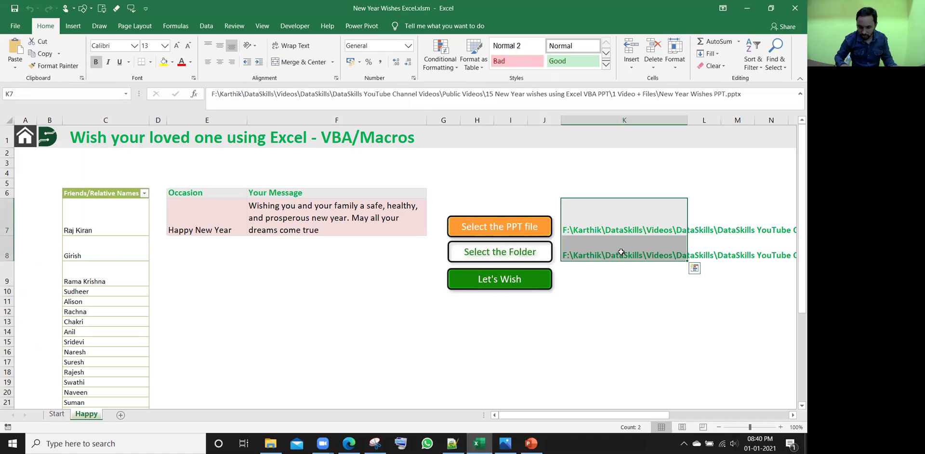
pyautogui.press('Delete')
pyautogui.click(616, 217)
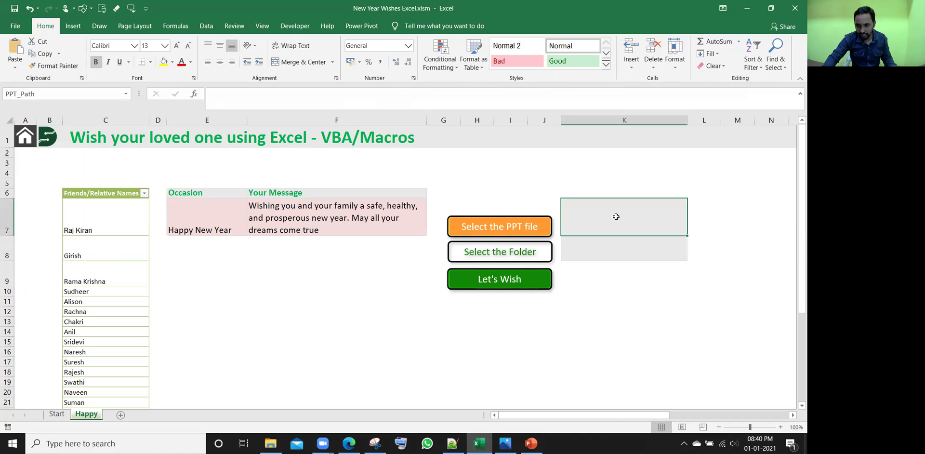
pyautogui.click(616, 242)
pyautogui.click(617, 208)
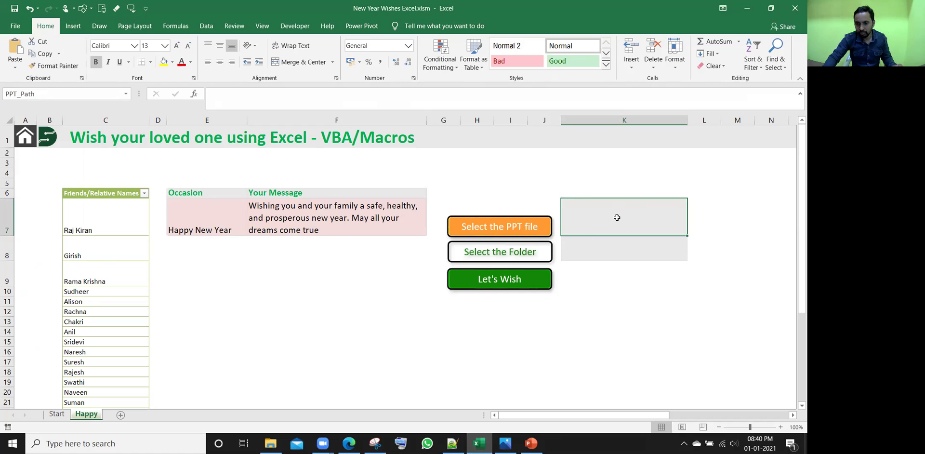
pyautogui.click(491, 185)
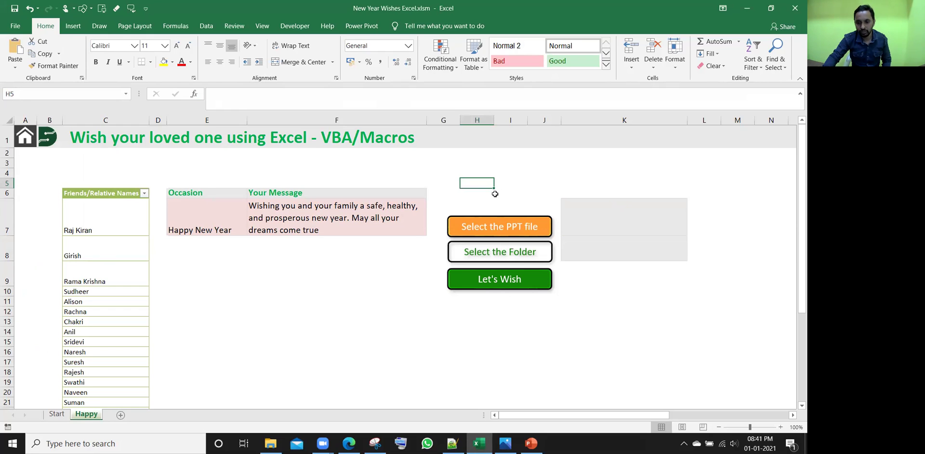
# Choose New Year Wishes PPT.pptx from the 1 Video + Files folder as the workbook's PPT file
pyautogui.click(497, 227)
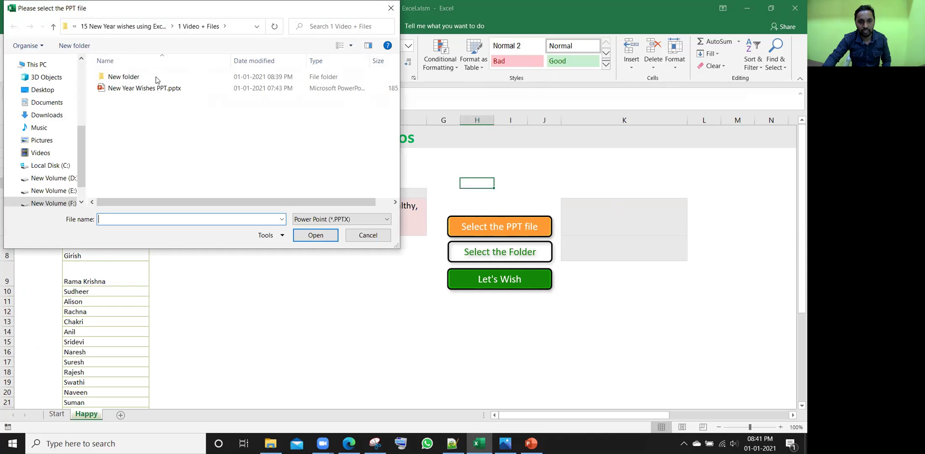
pyautogui.click(158, 90)
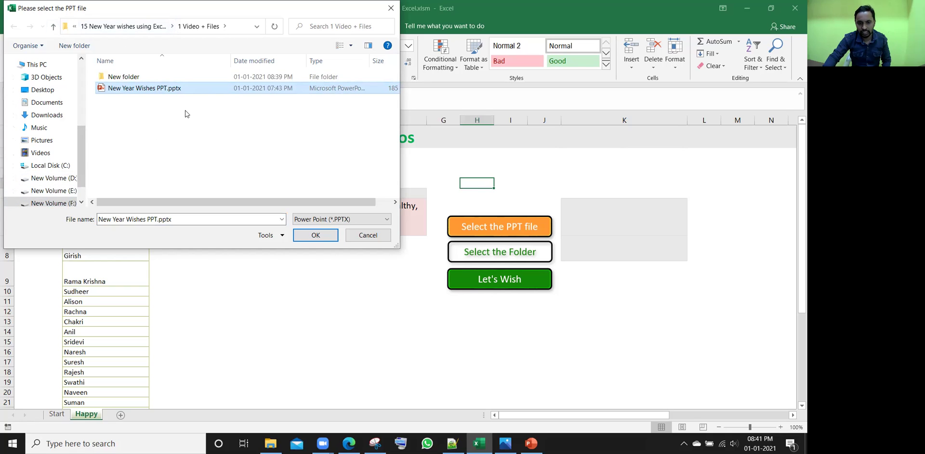
pyautogui.click(316, 235)
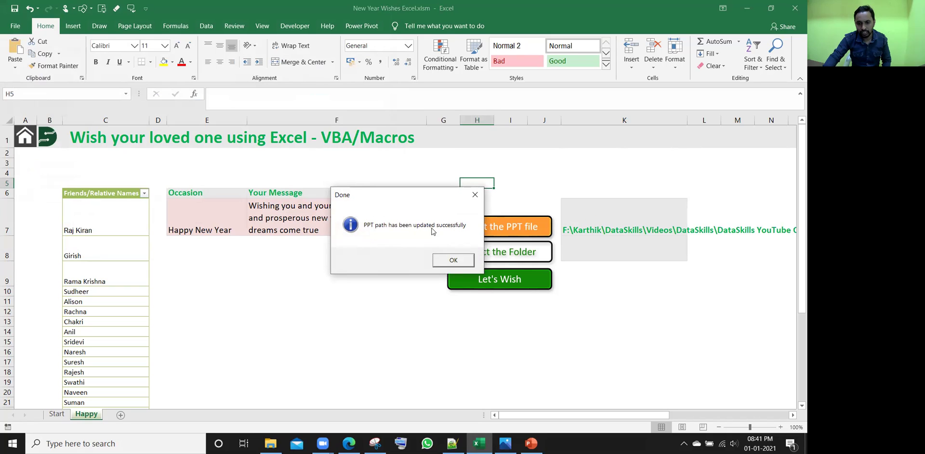
pyautogui.click(453, 262)
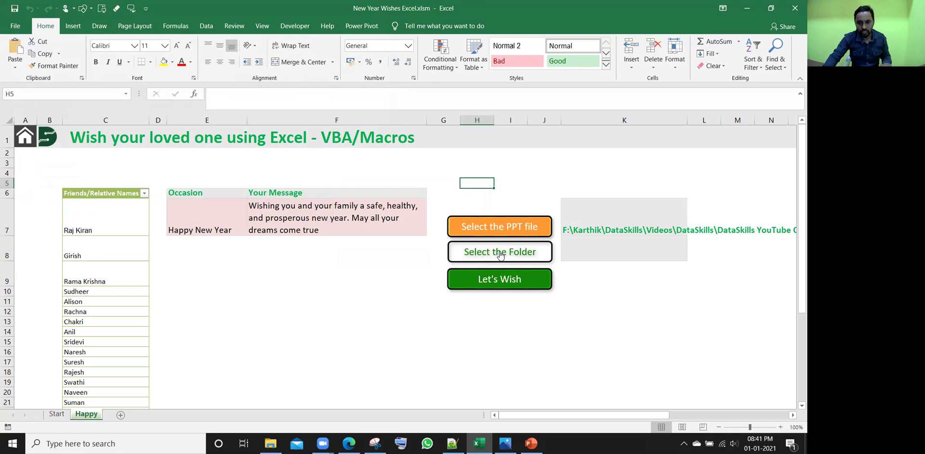
# Switch to File Explorer, look inside New folder, and delete that folder from 1 Video + Files
pyautogui.hotkey('alt', 'Tab')
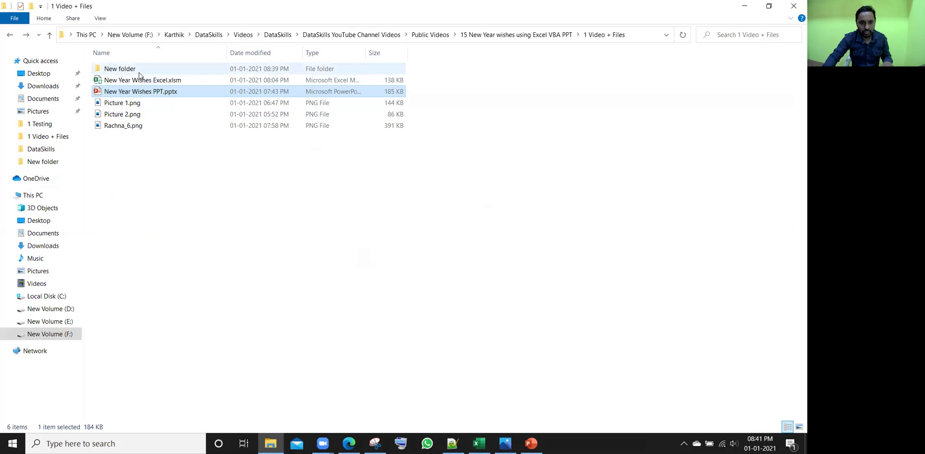
pyautogui.doubleClick(138, 73)
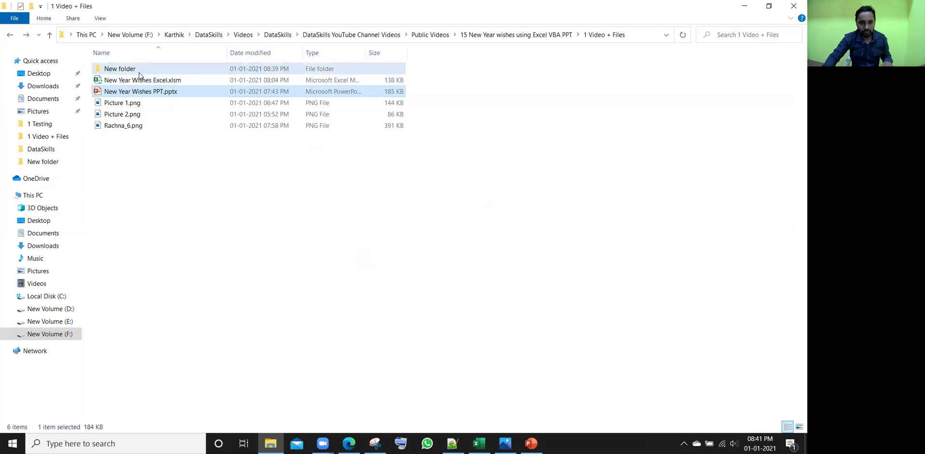
pyautogui.click(10, 36)
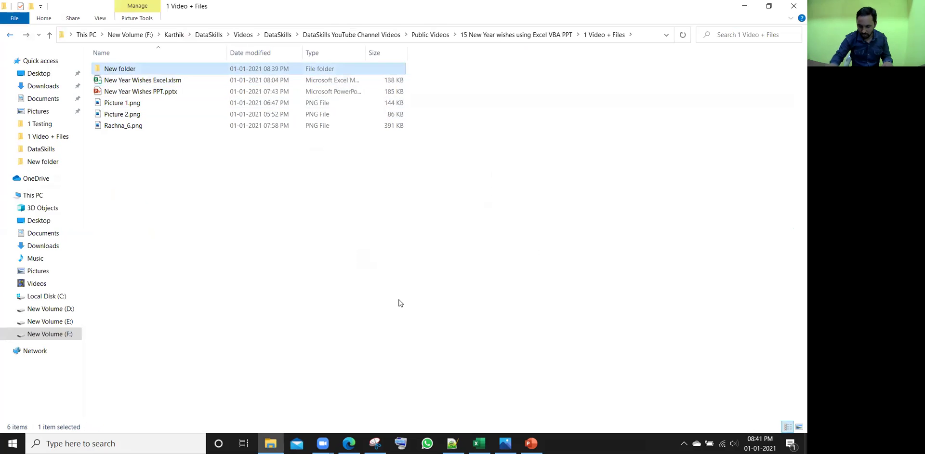
pyautogui.press('Delete')
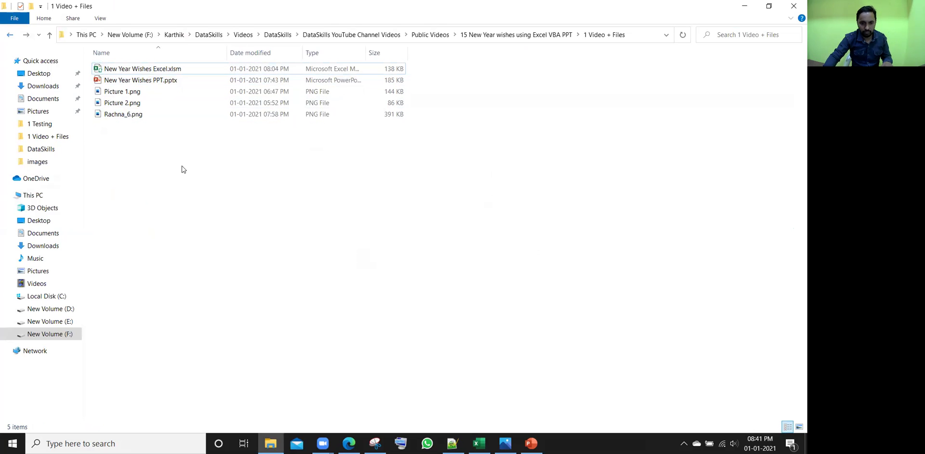
# Create a folder named All My Wishes in the 1 Video + Files folder
pyautogui.rightClick(182, 169)
pyautogui.moveTo(233, 296)
pyautogui.click(328, 297)
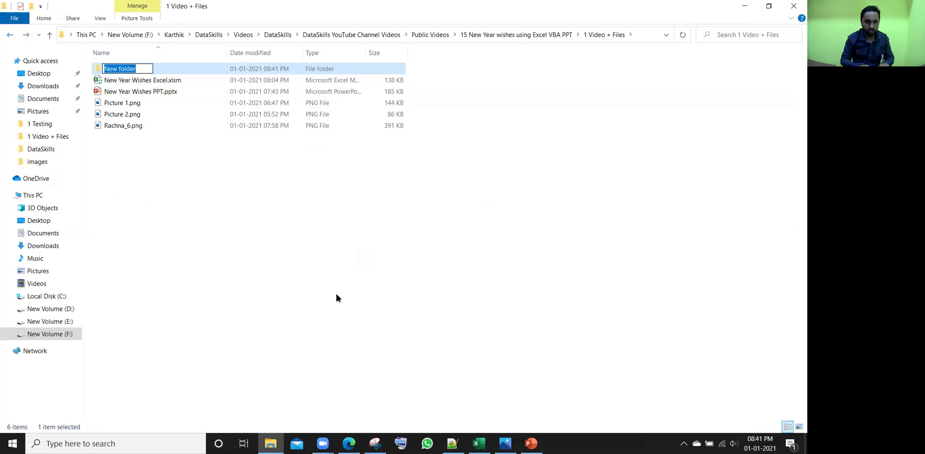
pyautogui.write('A')
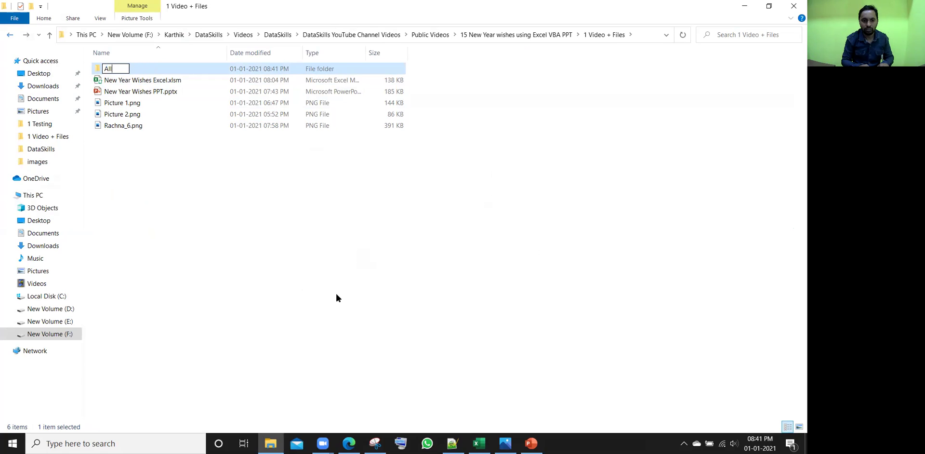
pyautogui.write('ll My Wishes')
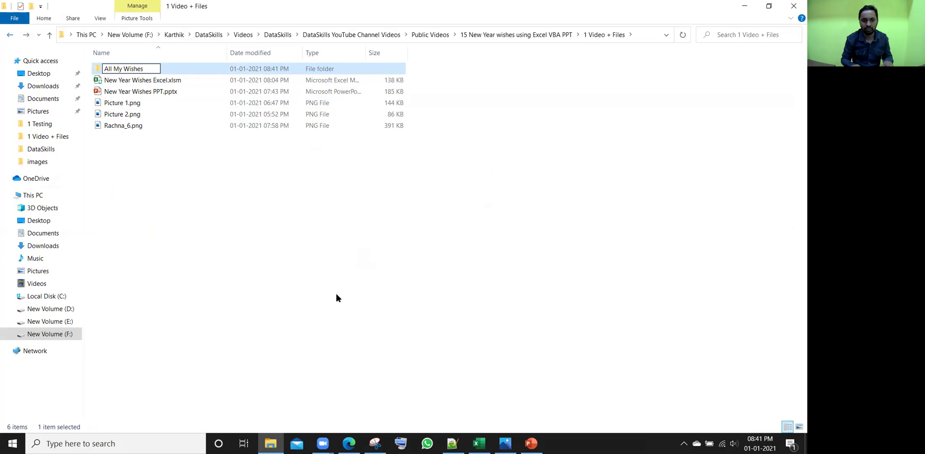
pyautogui.press('Return')
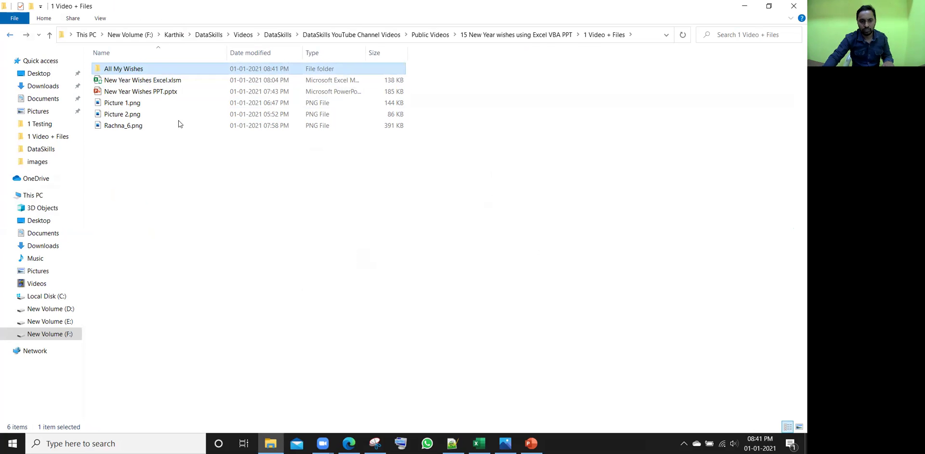
# Switch back to the Excel workbook and set All My Wishes as the output folder
pyautogui.hotkey('alt', 'Tab')
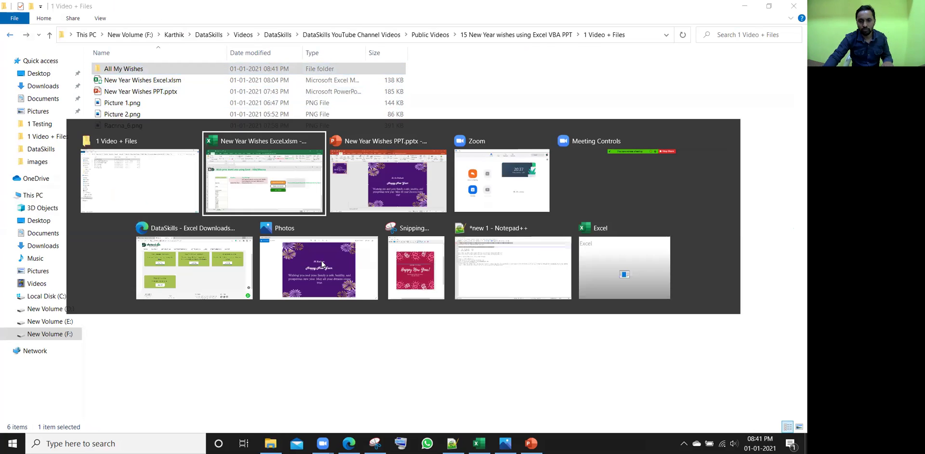
pyautogui.click(494, 251)
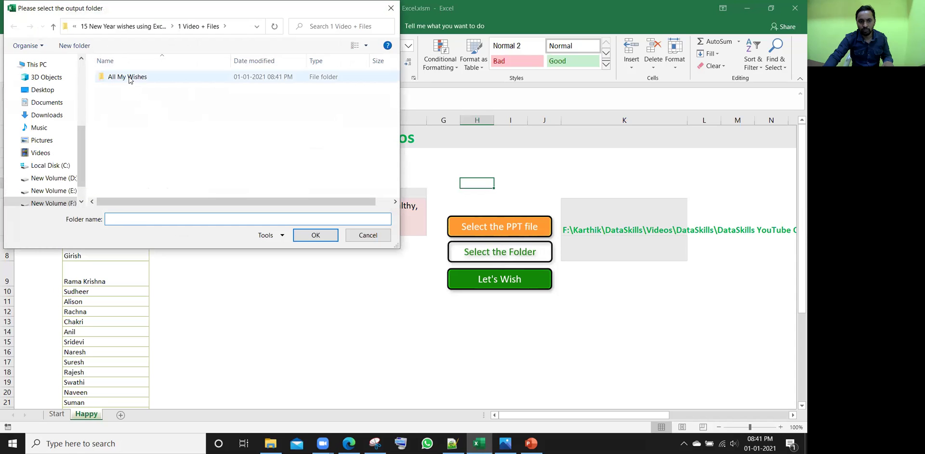
pyautogui.click(125, 79)
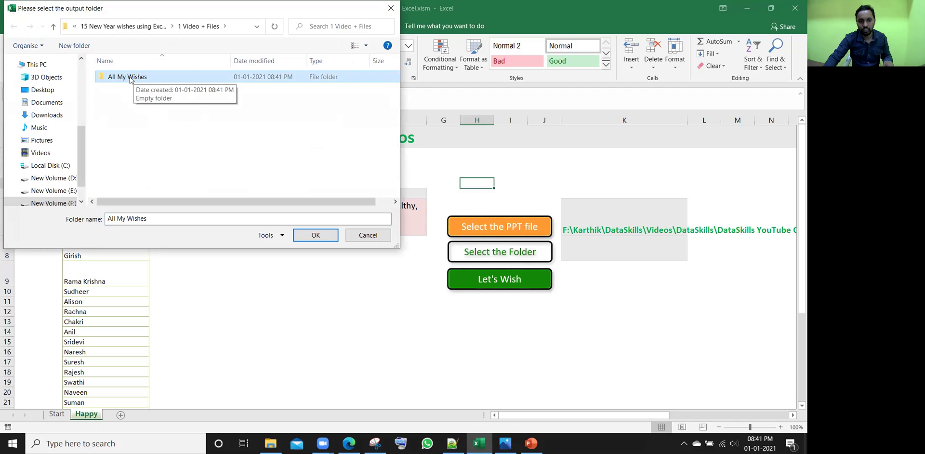
pyautogui.click(316, 234)
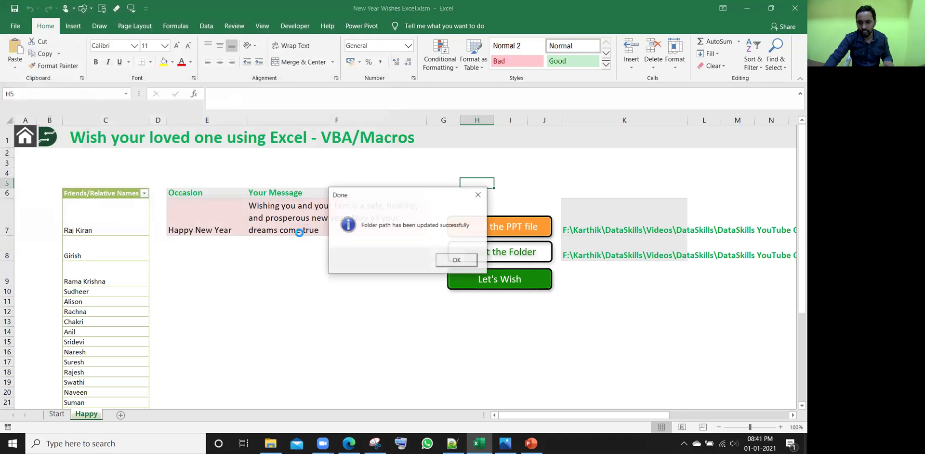
pyautogui.click(448, 261)
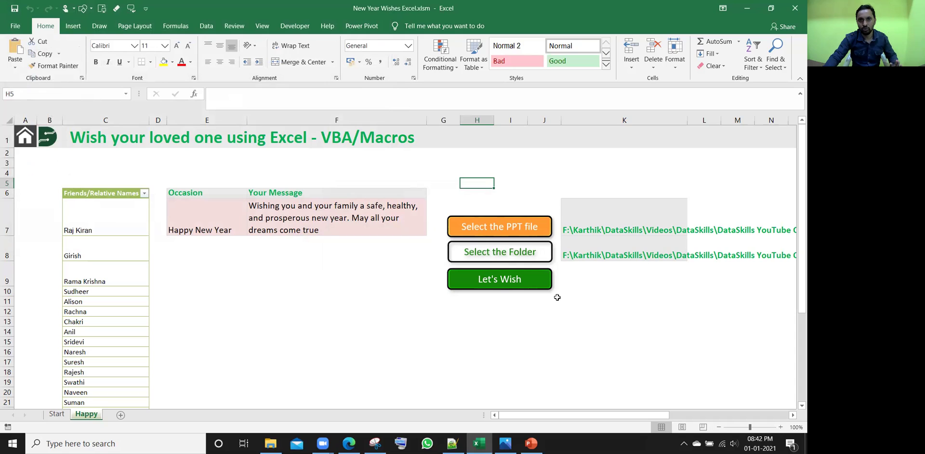
# Generate the greeting images for all listed names and open the All My Wishes folder in File Explorer
pyautogui.click(506, 279)
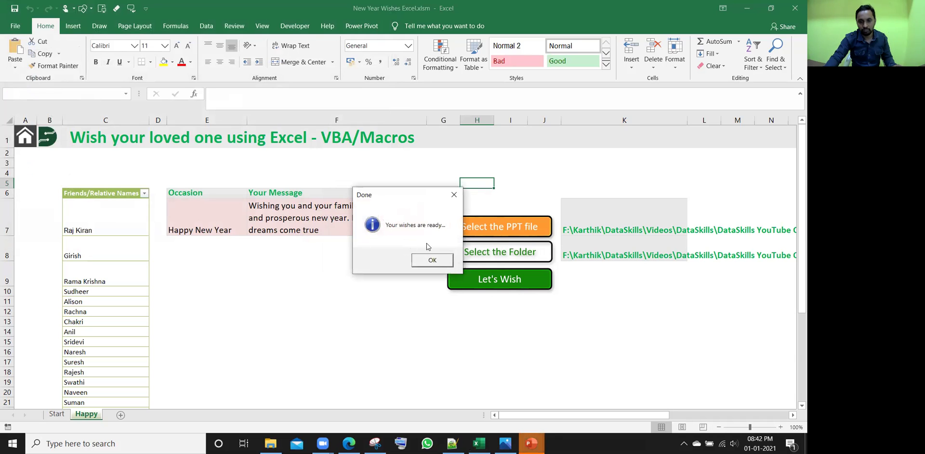
pyautogui.click(432, 260)
pyautogui.hotkey('alt', 'Tab')
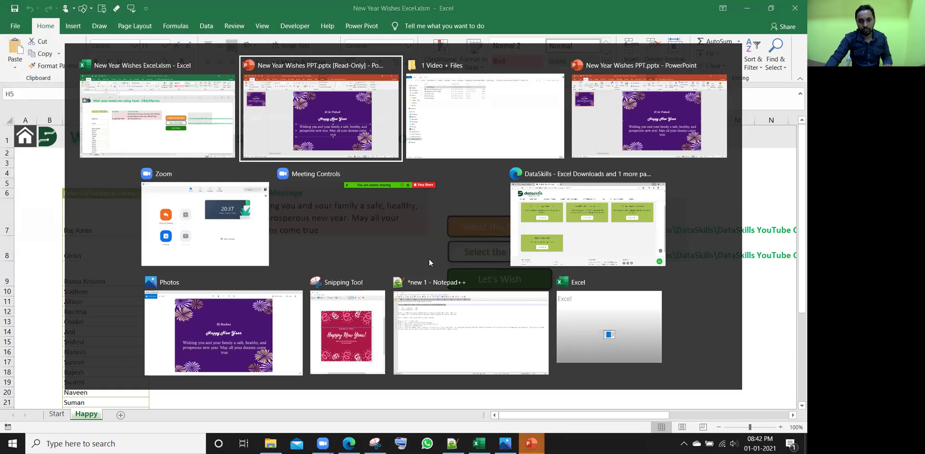
pyautogui.hotkey('alt', 'Tab')
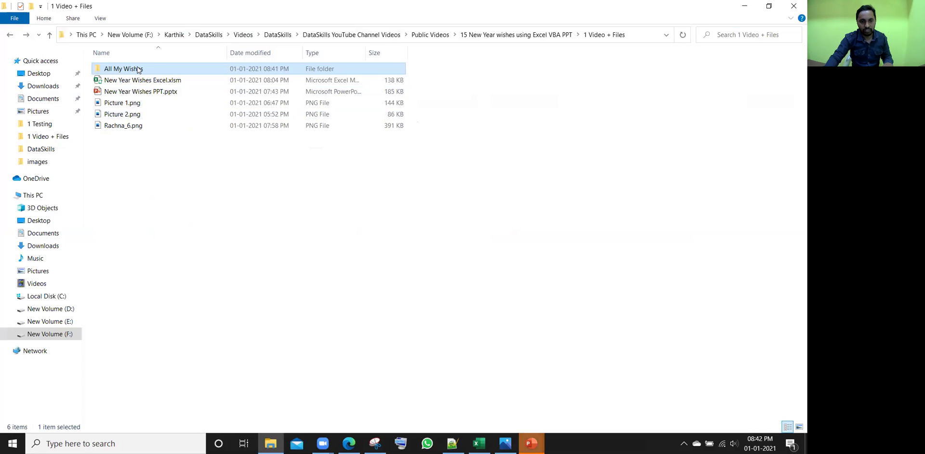
pyautogui.doubleClick(138, 69)
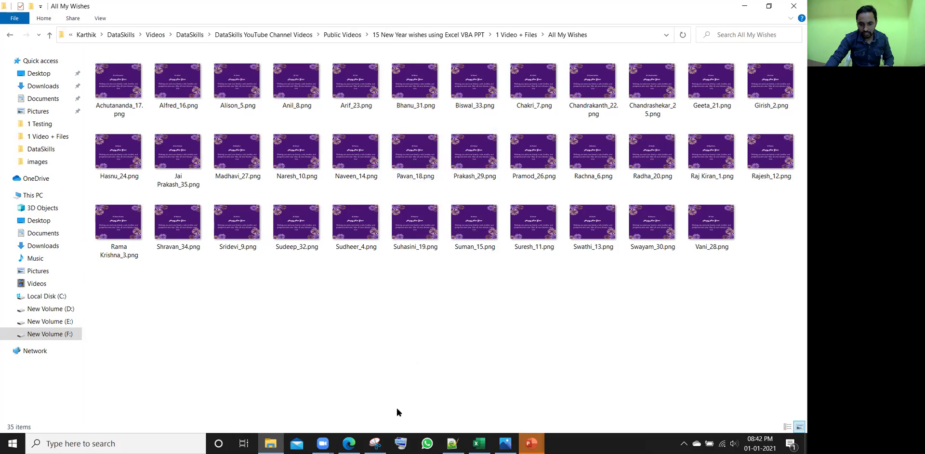
# Switch to the Edge browser, open dataskills.in in a new tab, and go to the Happy New Year item on its Excel Downloads page
pyautogui.click(349, 442)
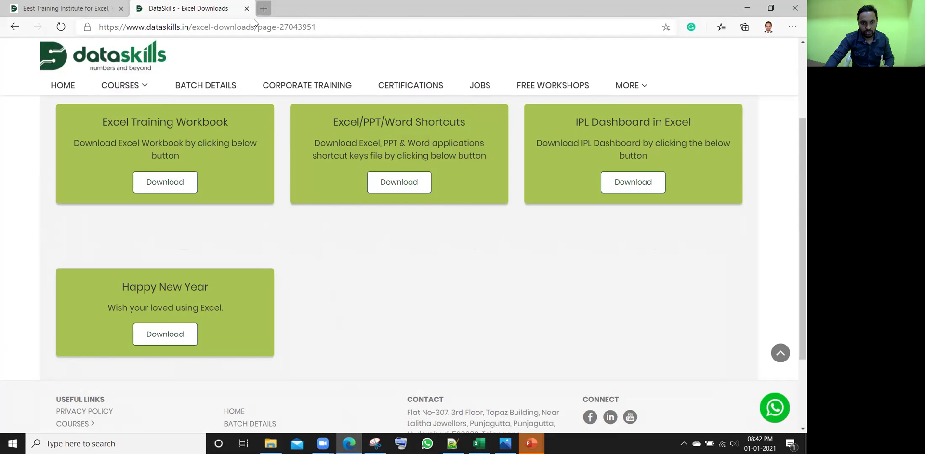
pyautogui.click(263, 9)
pyautogui.write('dataskills.in')
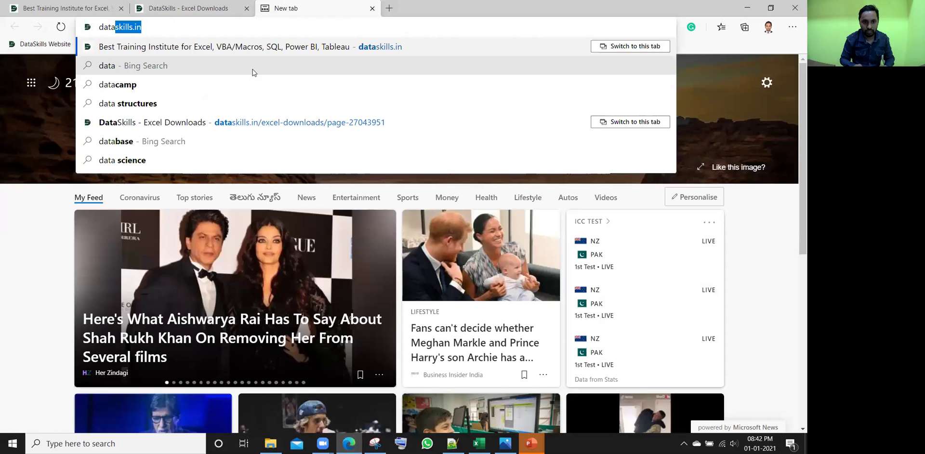
pyautogui.press('Return')
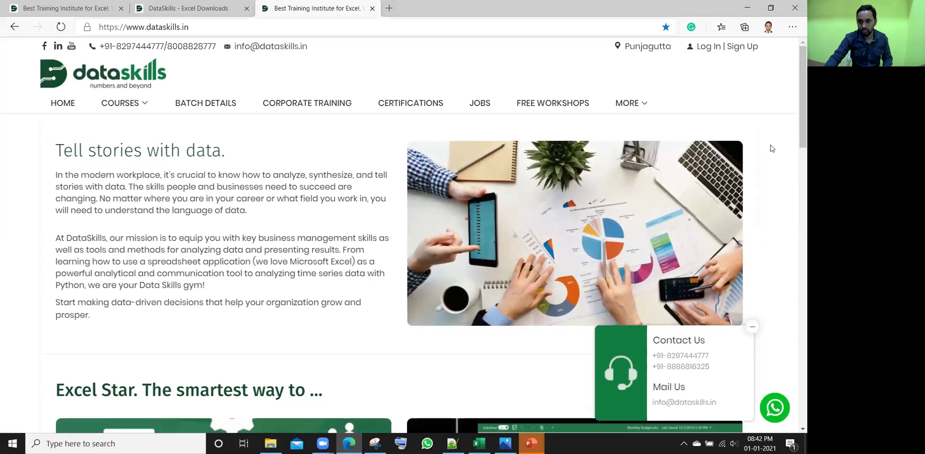
pyautogui.moveTo(640, 103)
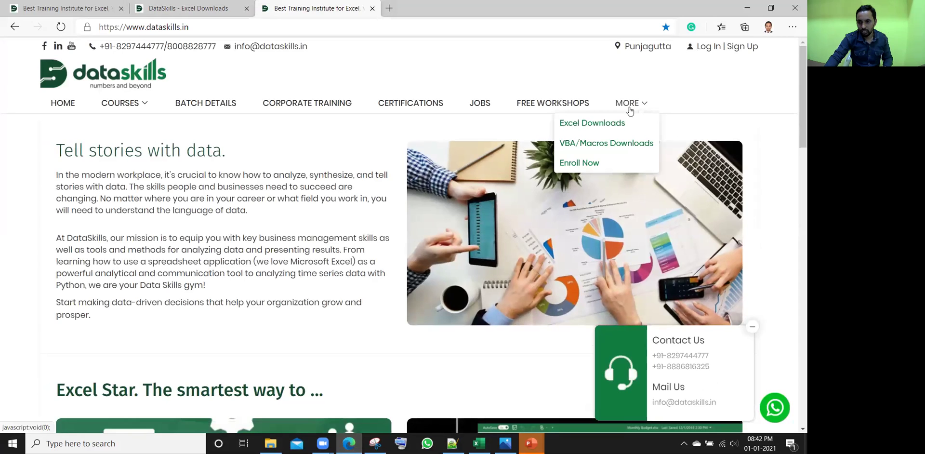
pyautogui.click(592, 124)
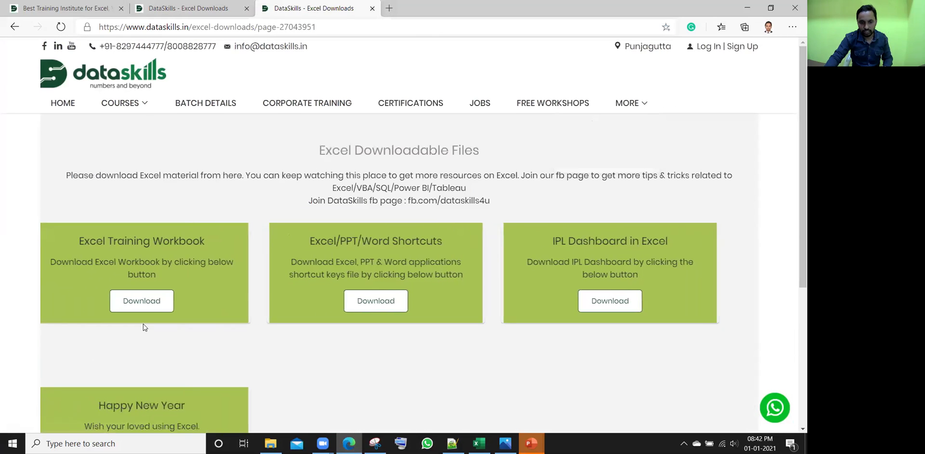
pyautogui.scroll(-3, 135, 313)
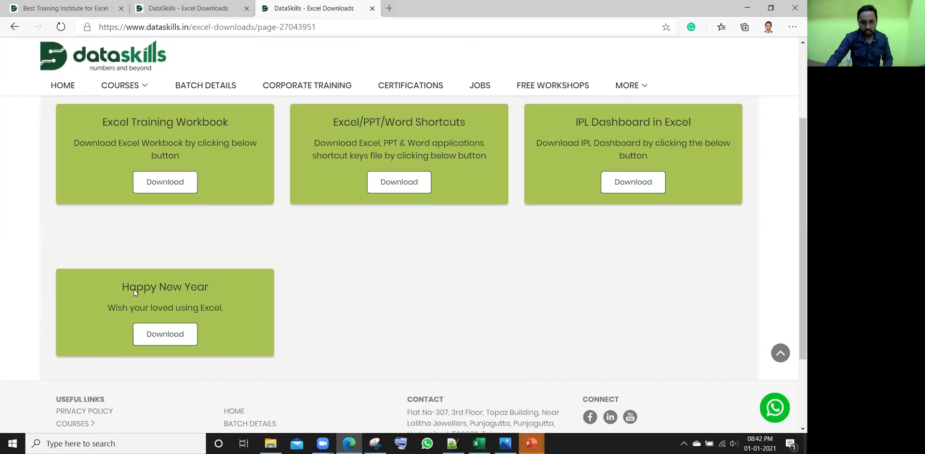